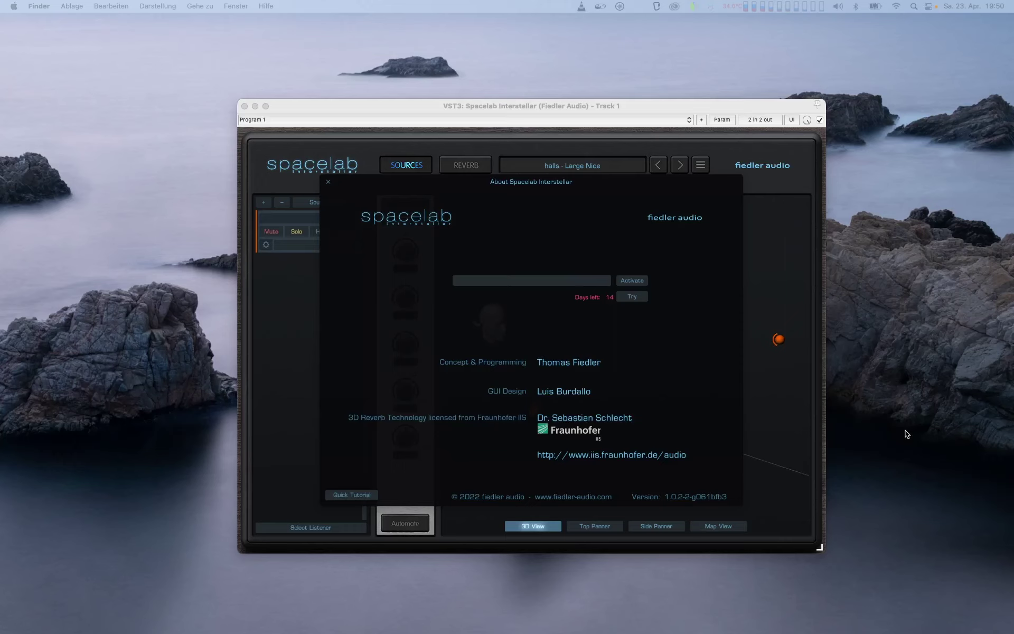
Start the Spacelab Interstellar trial, and activate the plugin with the license key pasted into its About window.
click(634, 296)
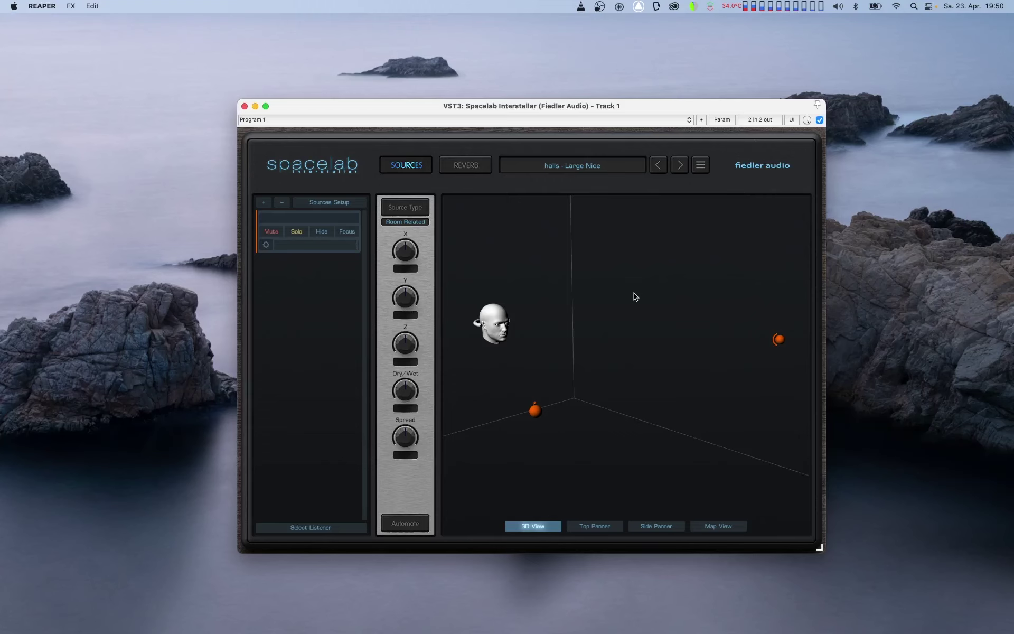
click(346, 168)
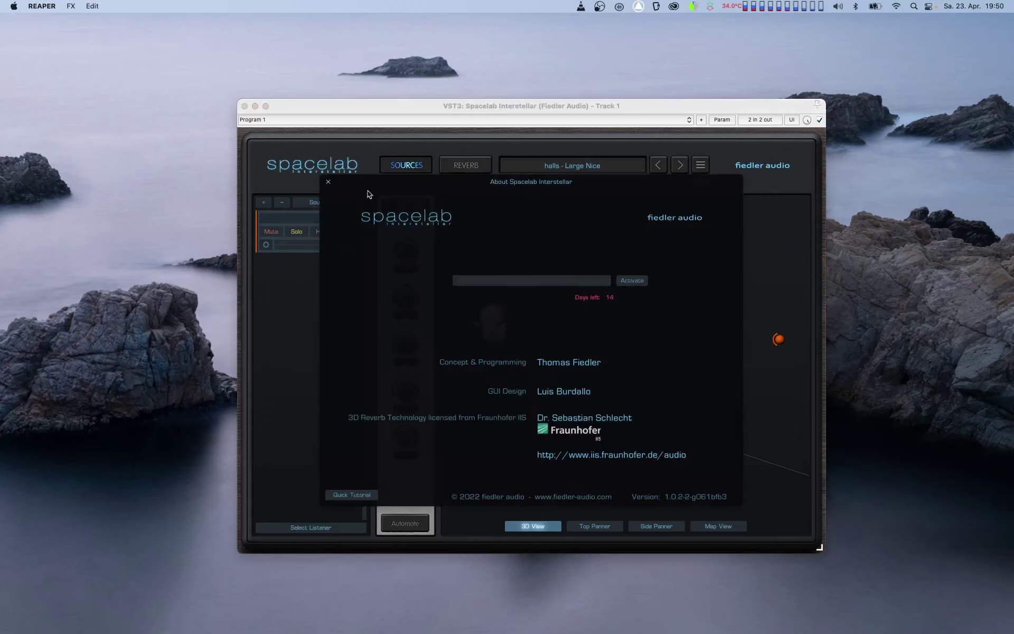
right_click(531, 283)
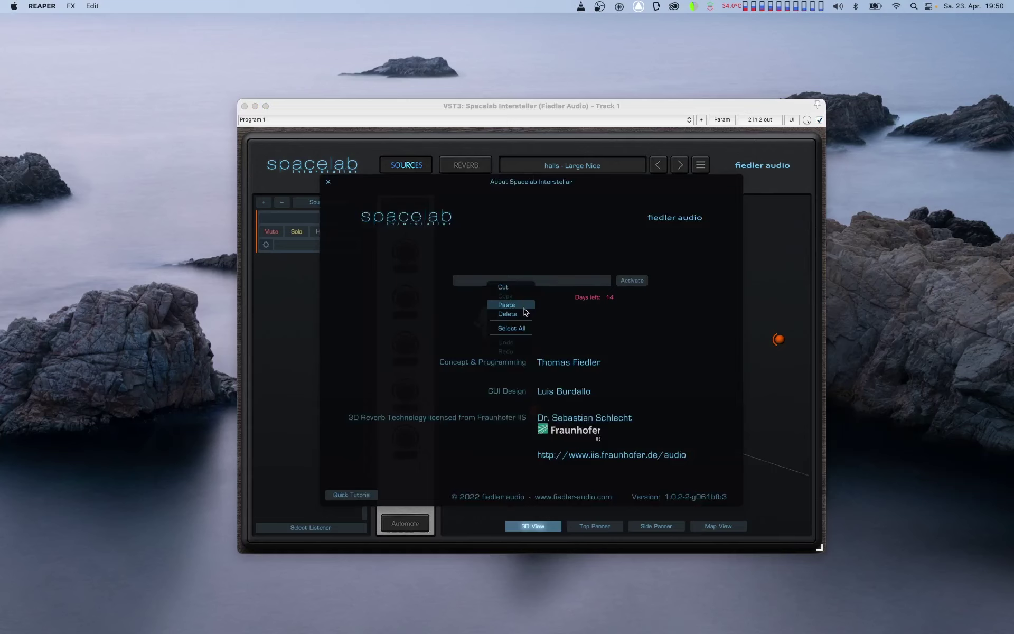
click(524, 309)
click(643, 281)
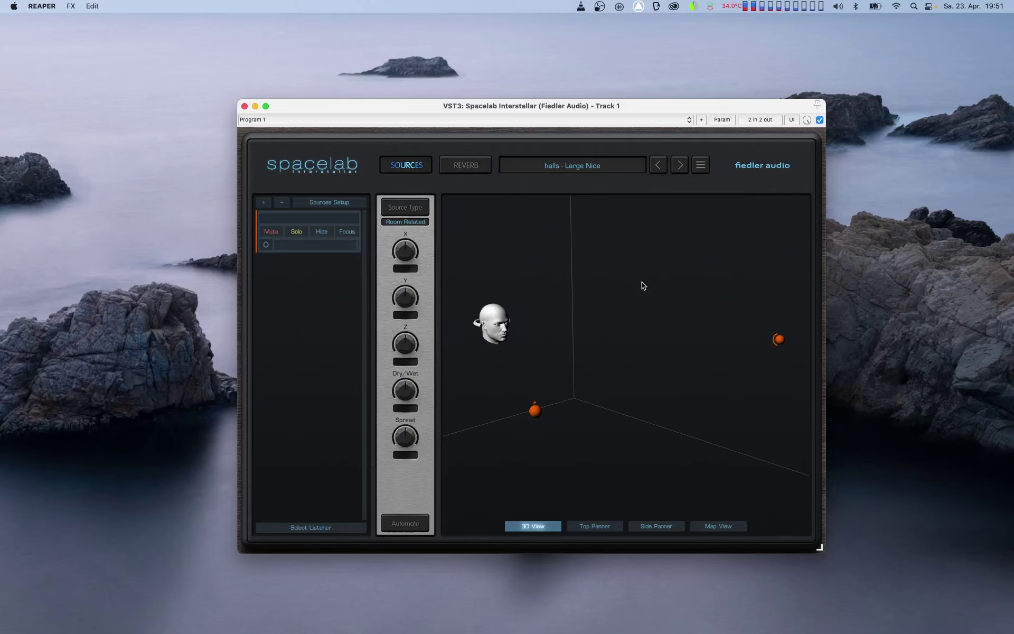
Deactivate the plugin license in the About window, and request activation again with the pasted license key.
click(330, 171)
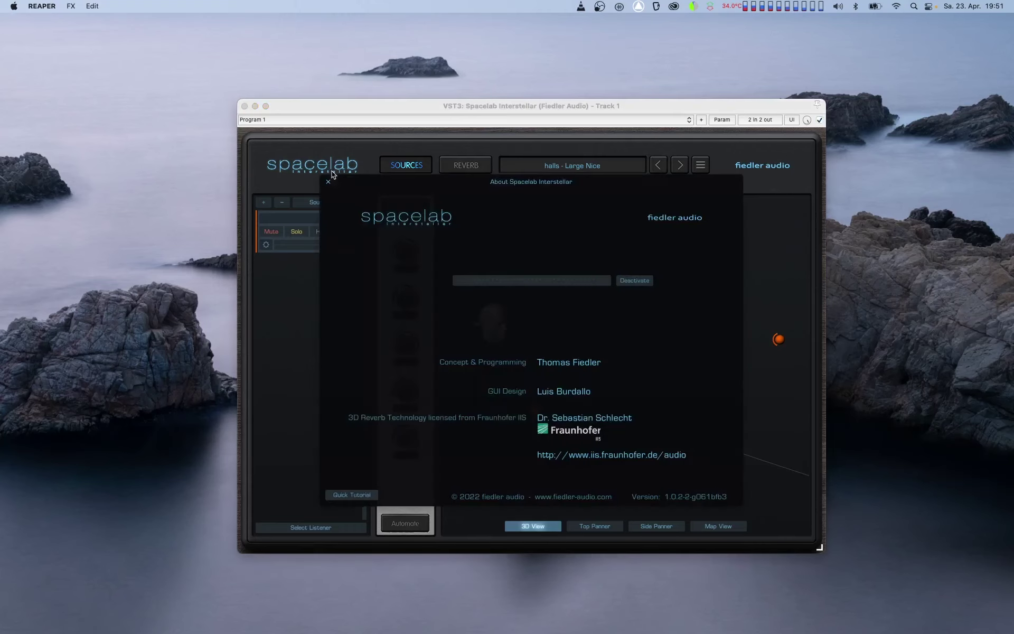
click(648, 282)
right_click(558, 280)
click(530, 304)
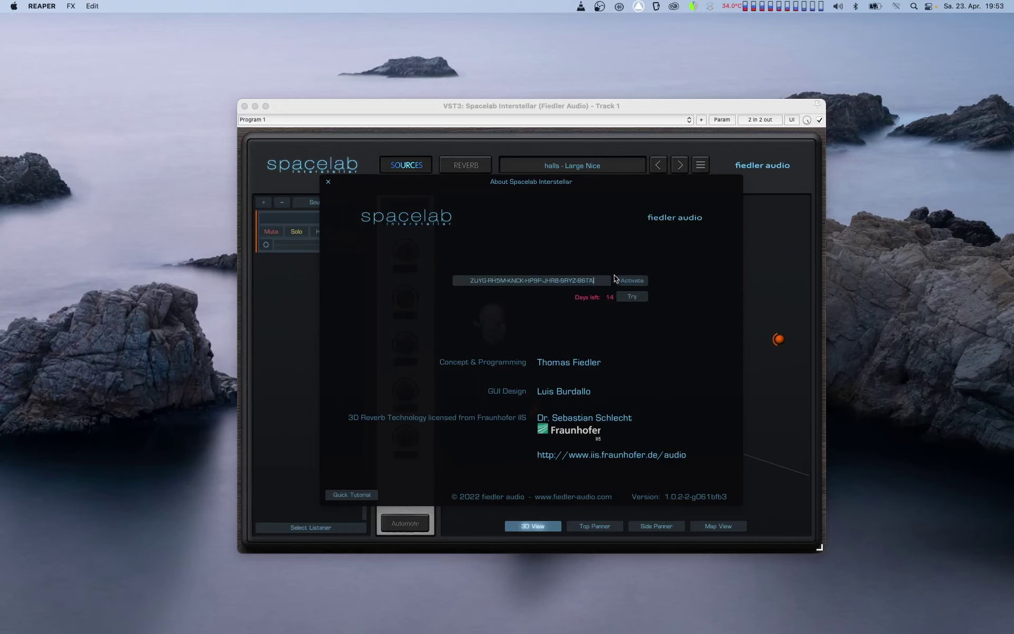
click(621, 280)
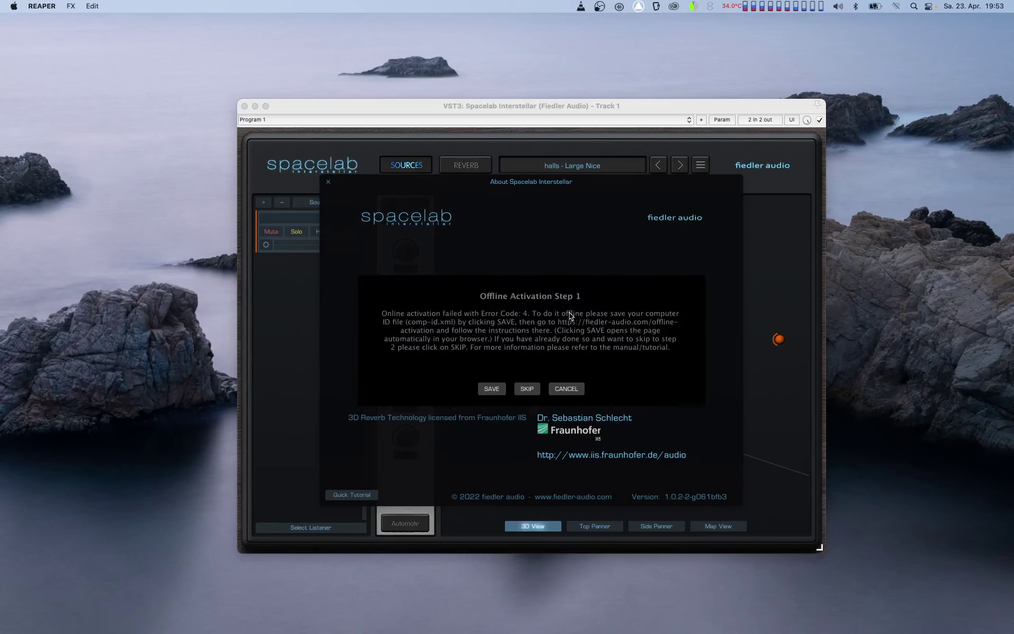
Save the computer ID file for offline activation as comp-id.xml in the tut folder, replacing the existing file.
click(490, 388)
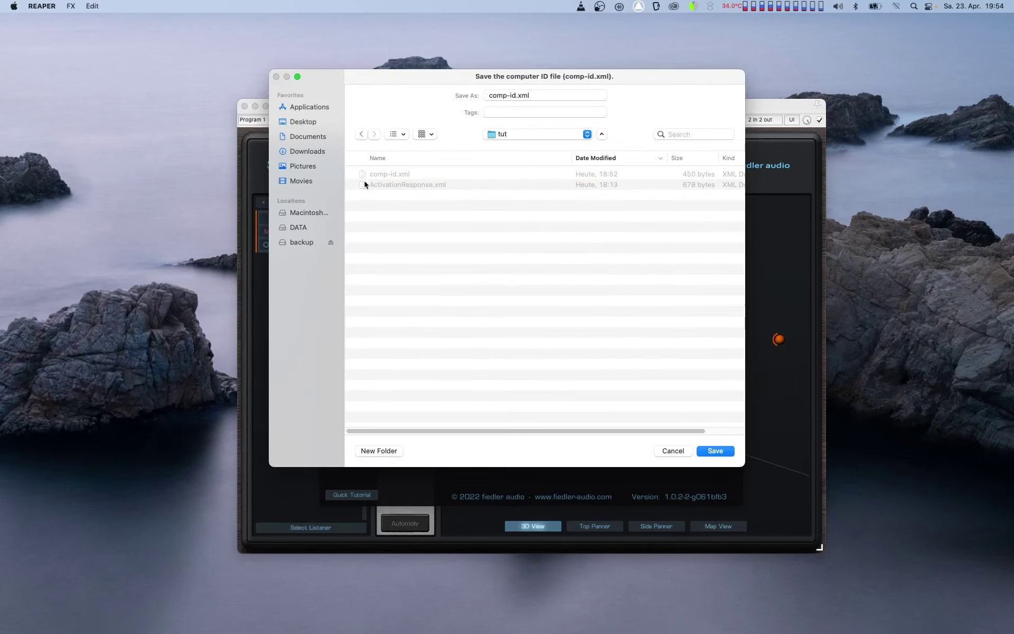
click(713, 451)
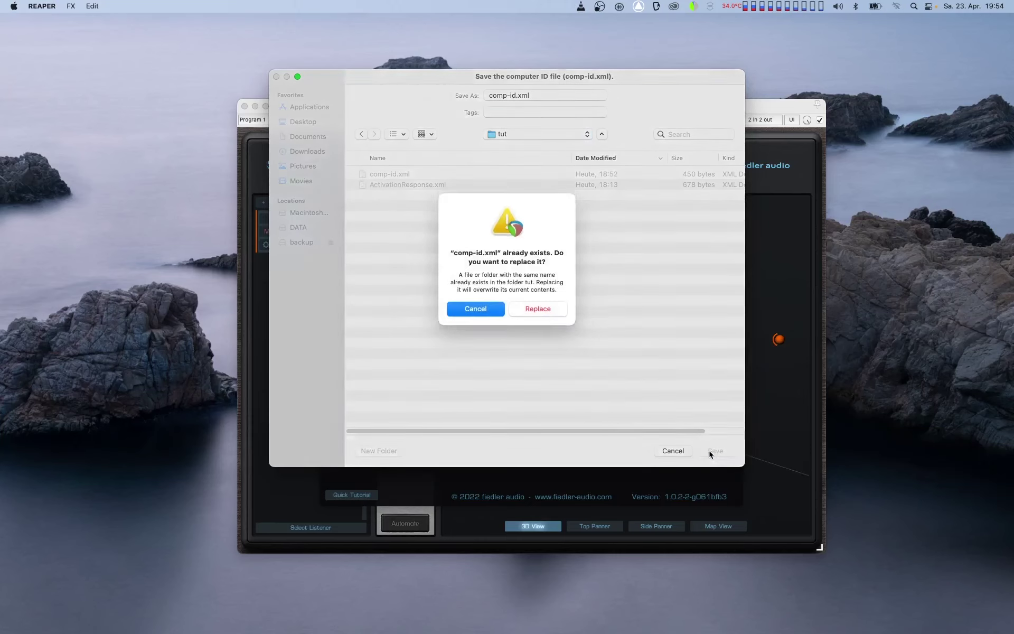
click(540, 316)
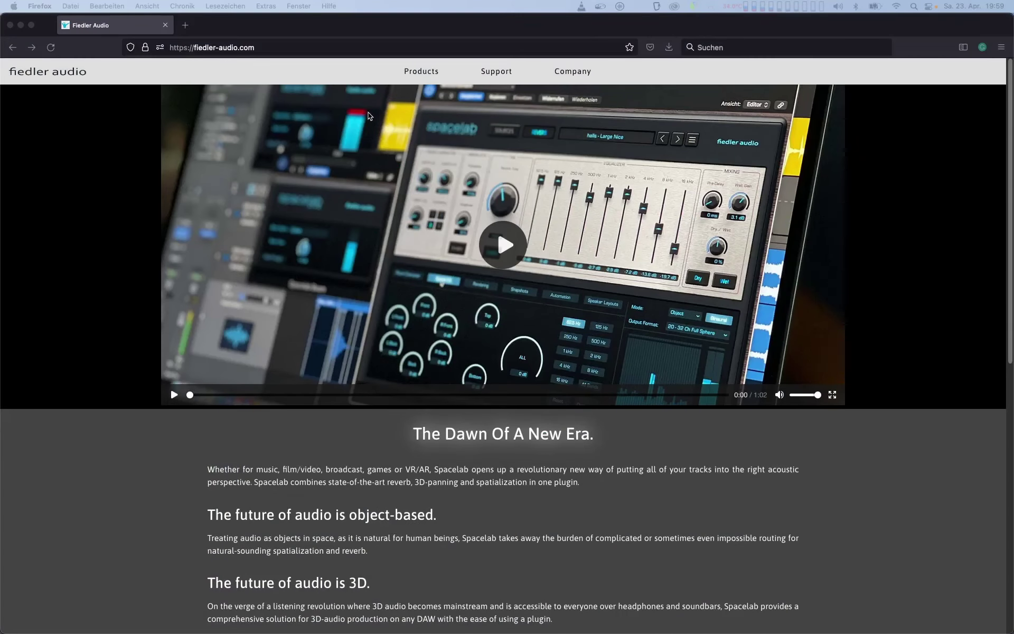
In Firefox, open Fiedler Audio's Offline Activation support page and submit comp-id.xml as the manual activation request.
click(483, 72)
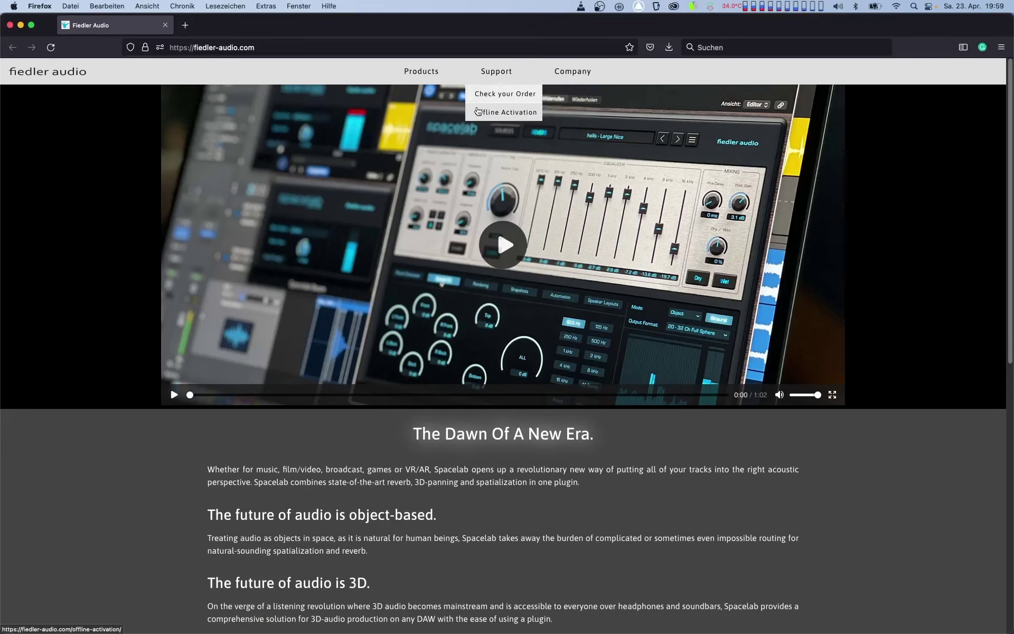
click(480, 114)
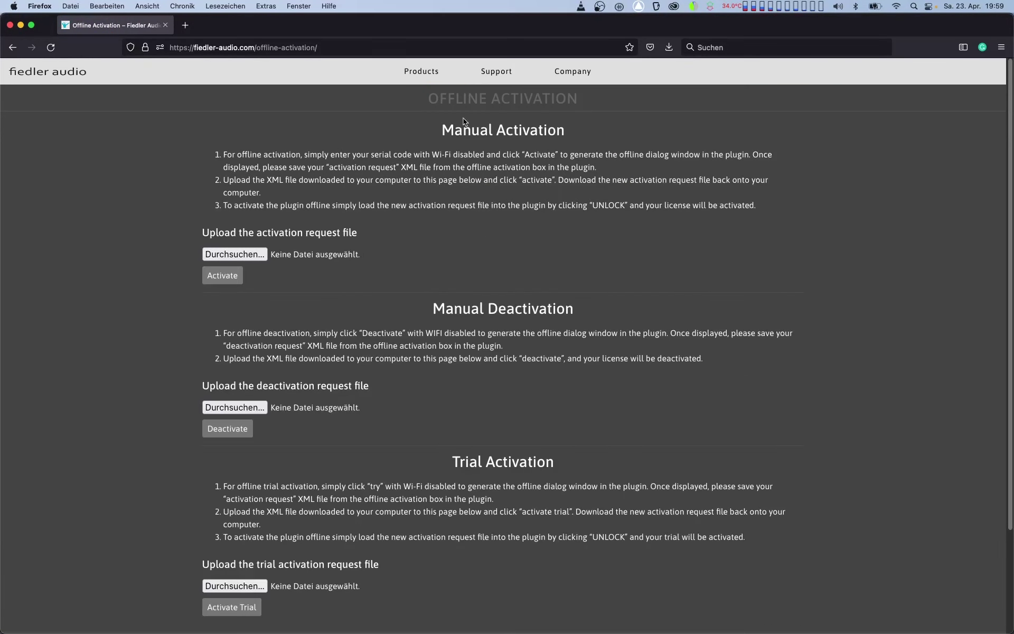
click(234, 254)
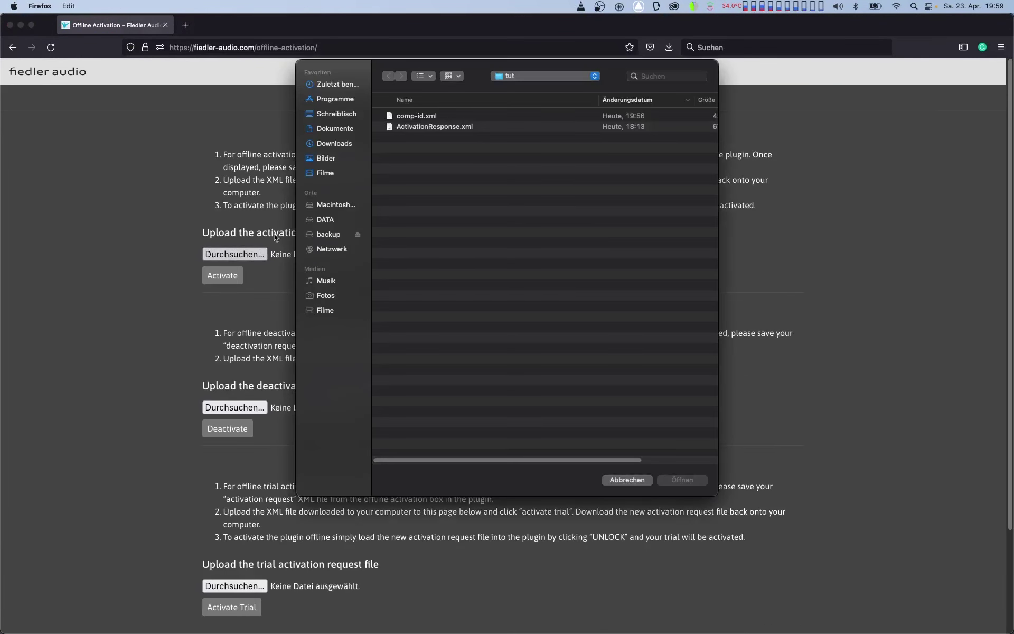
click(392, 118)
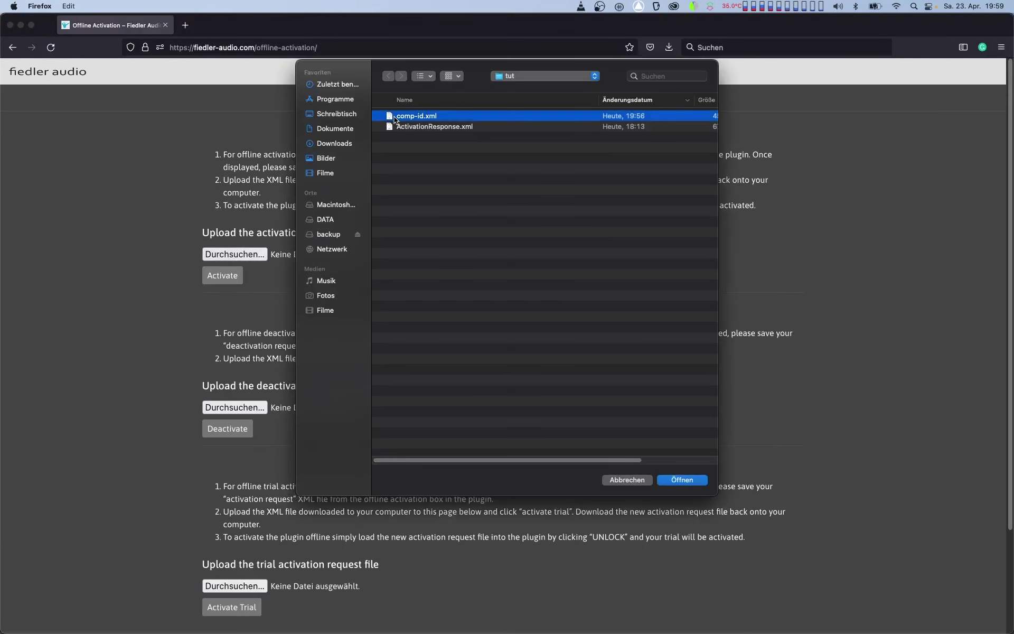
click(670, 480)
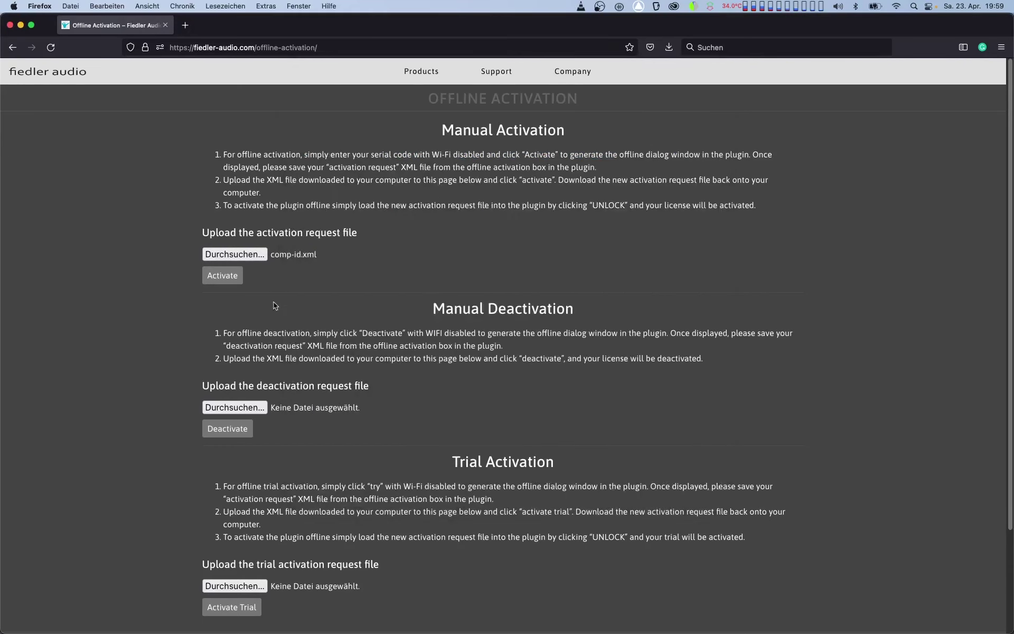
click(226, 280)
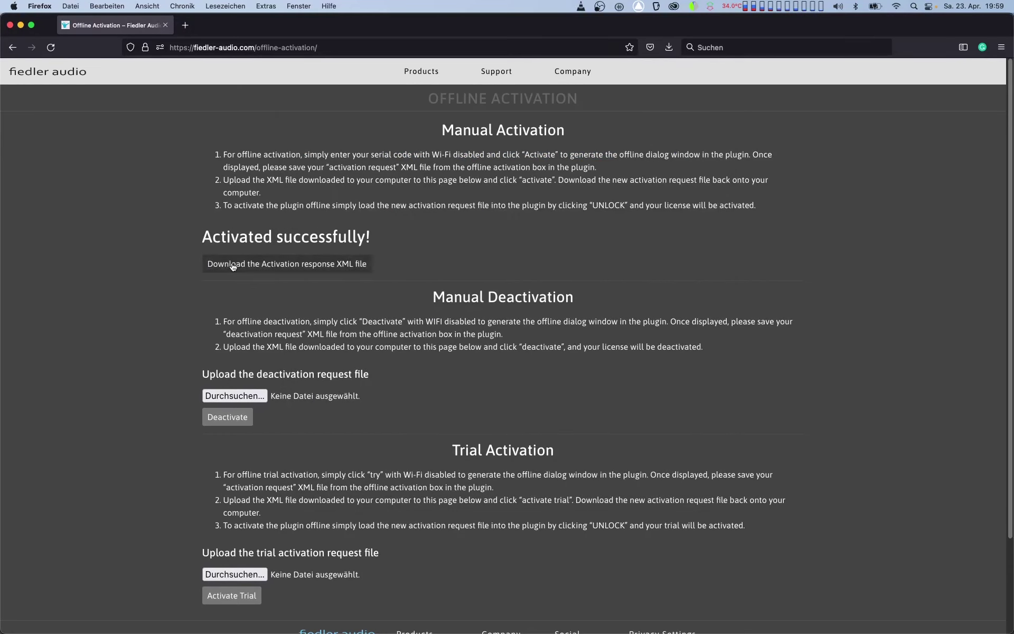
Download the activation response file as ActivationResponse.xml to the tut folder, replacing the existing file.
click(233, 264)
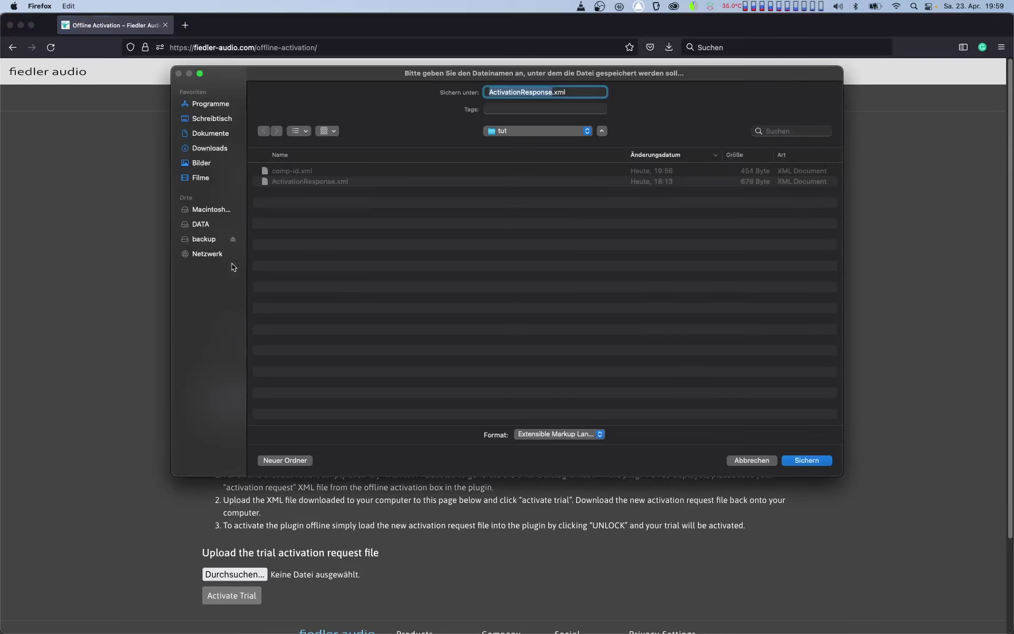
click(798, 460)
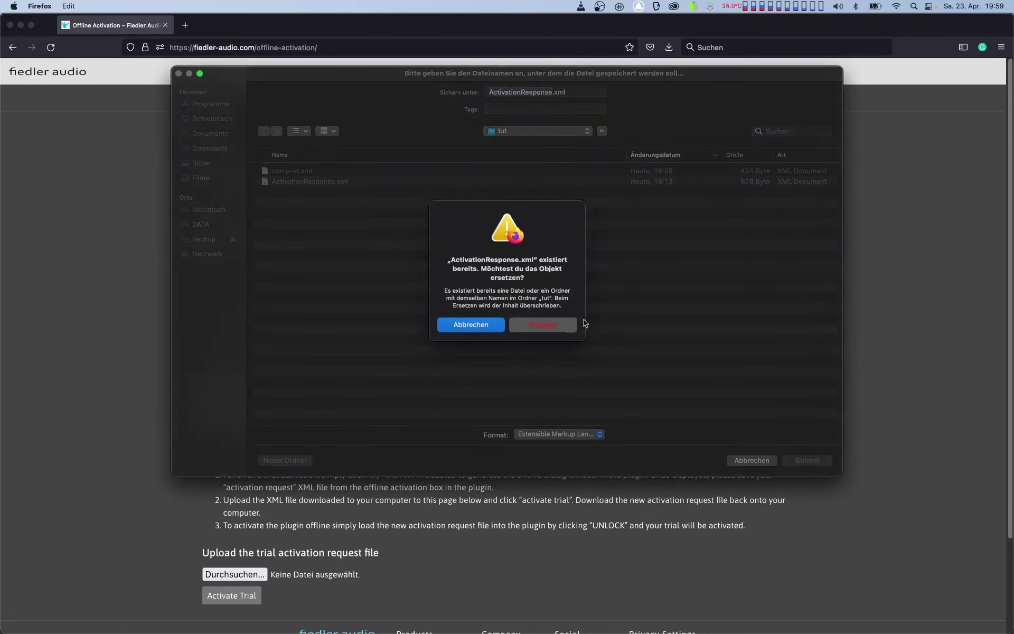
click(531, 324)
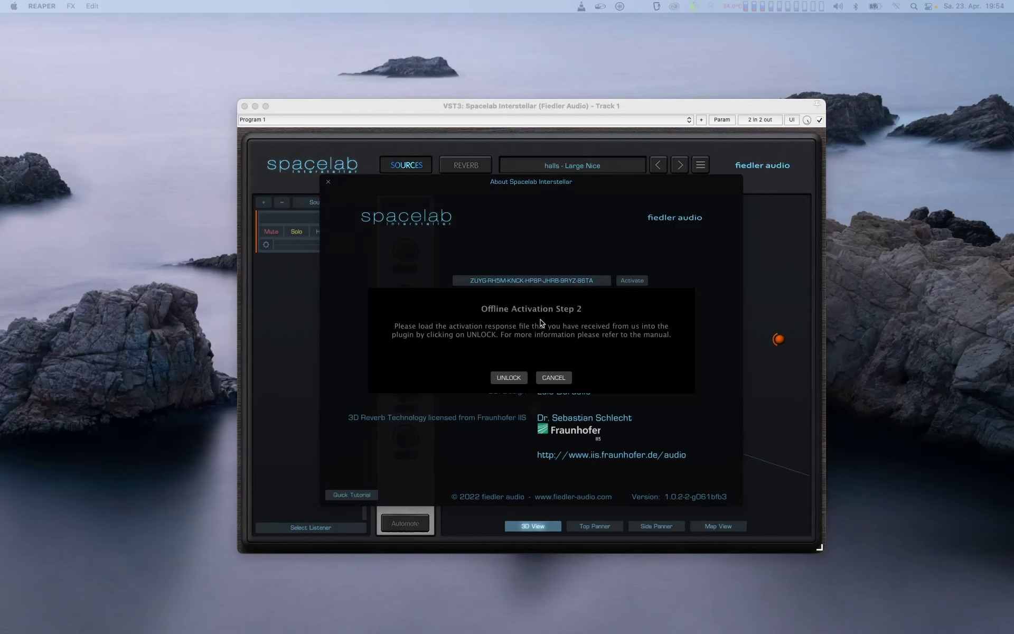
Back in the plugin in REAPER, unlock the license offline by loading ActivationResponse.xml from the tut folder.
click(510, 377)
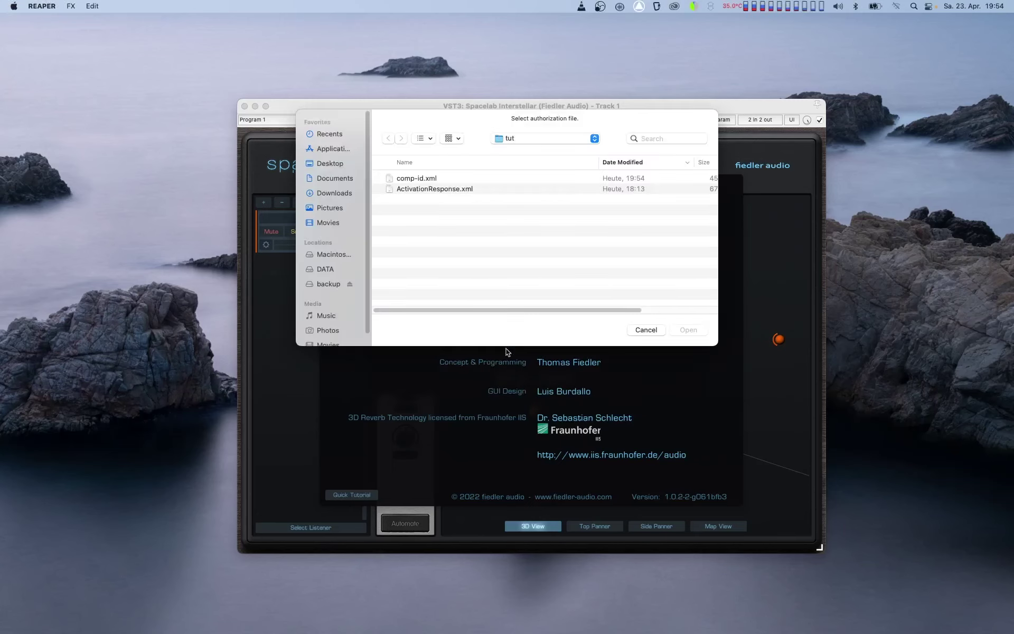
click(454, 189)
click(676, 330)
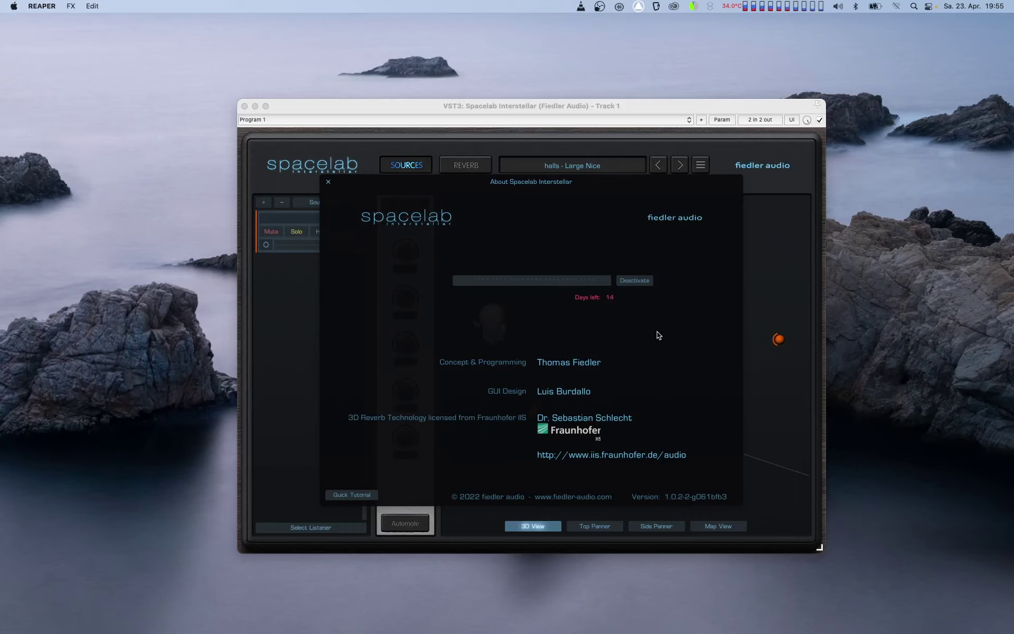
Request deactivation of the plugin and save the offline deactivation file as comp-id.xml in the tut folder, replacing the existing one.
click(626, 283)
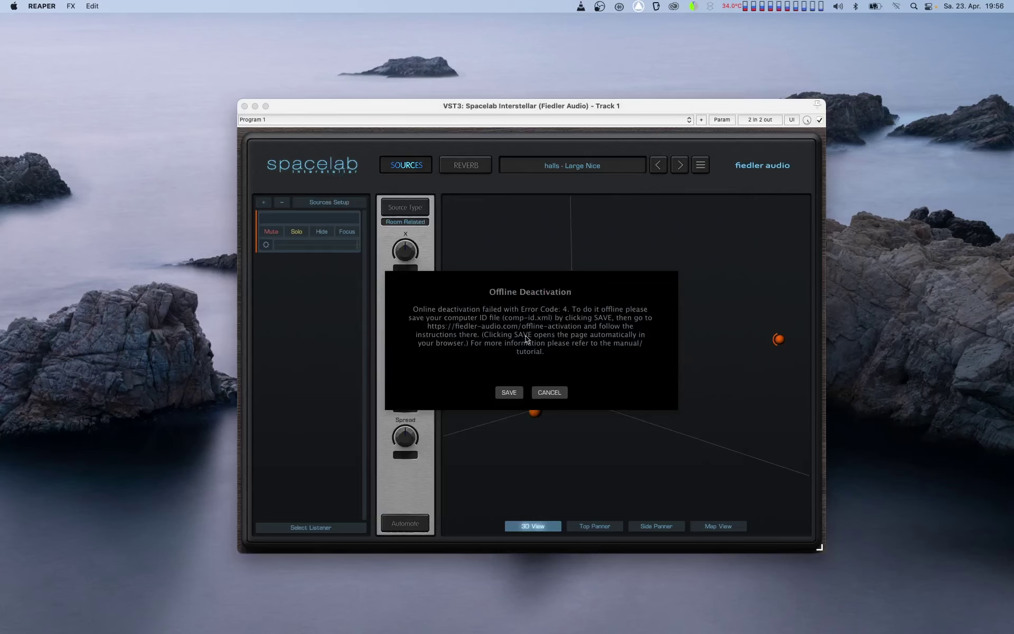
click(506, 393)
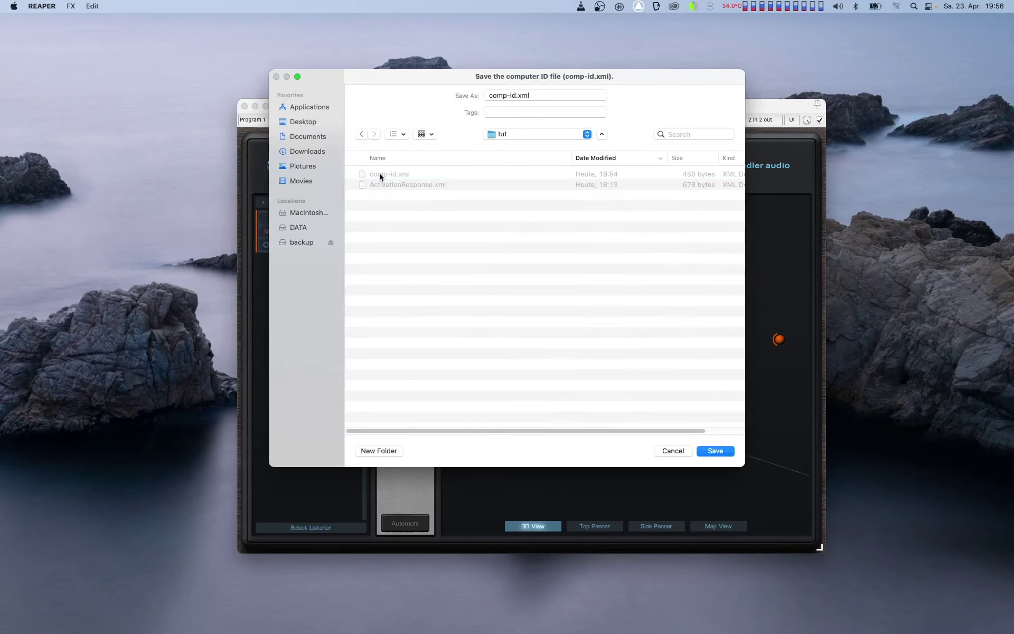
click(705, 450)
click(560, 320)
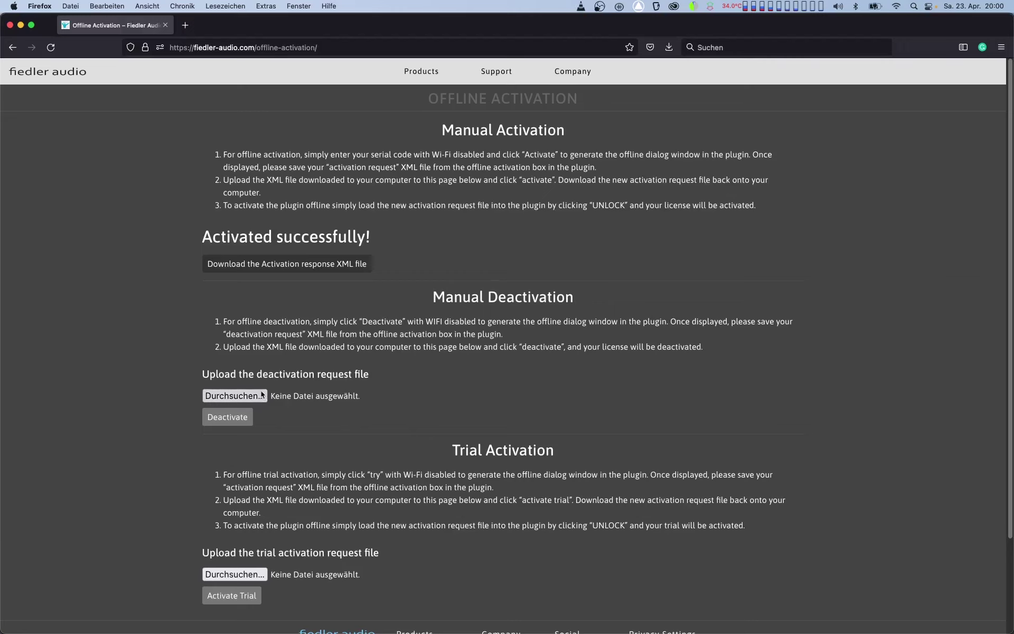
In Firefox, upload comp-id.xml as the manual deactivation request on the Offline Activation page and deactivate the license.
click(243, 399)
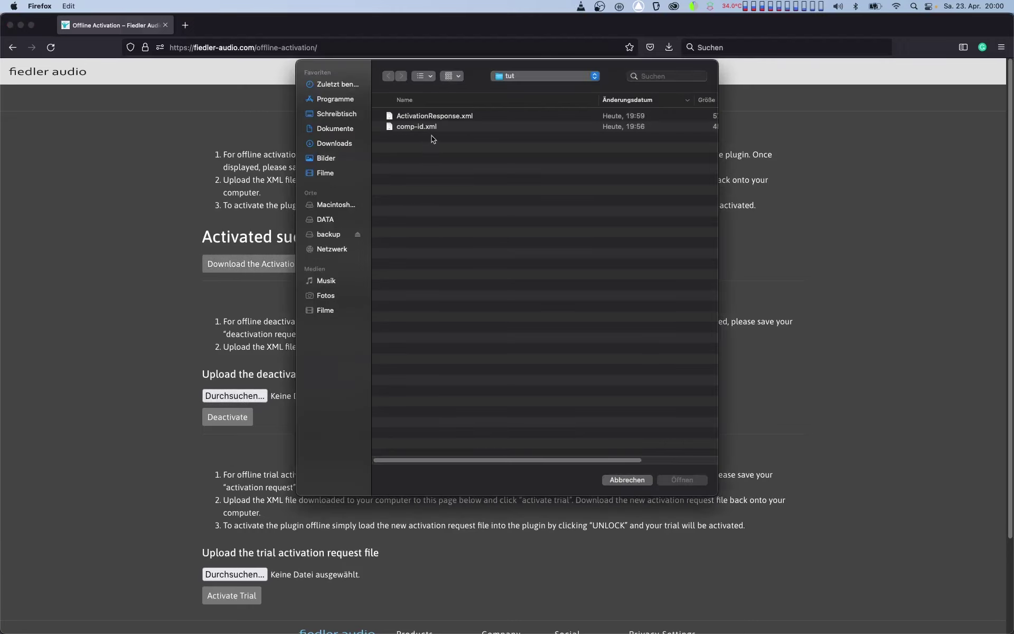
click(432, 129)
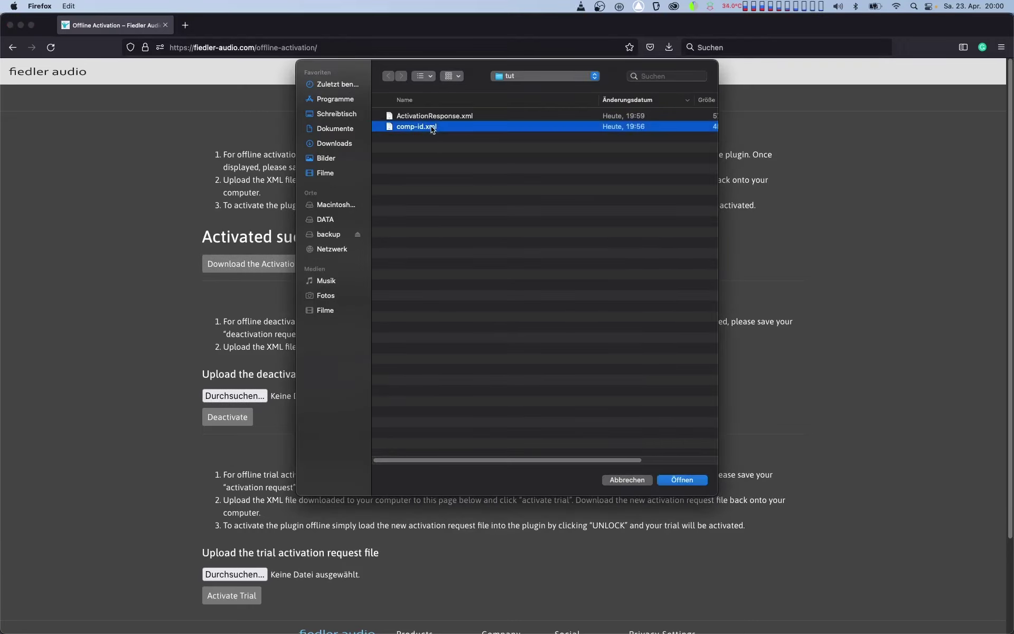
click(681, 479)
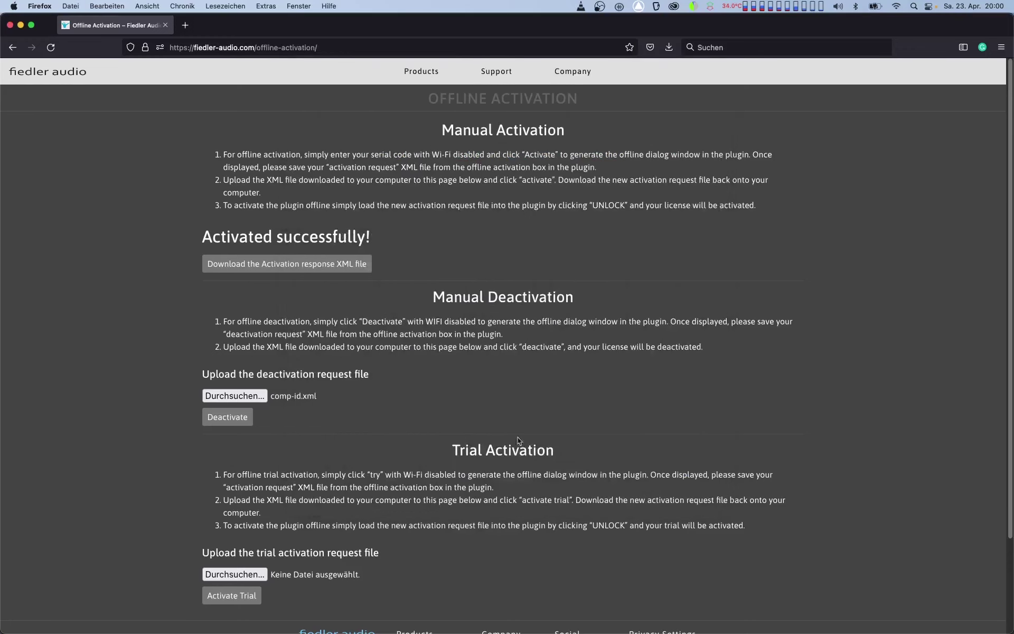
click(243, 418)
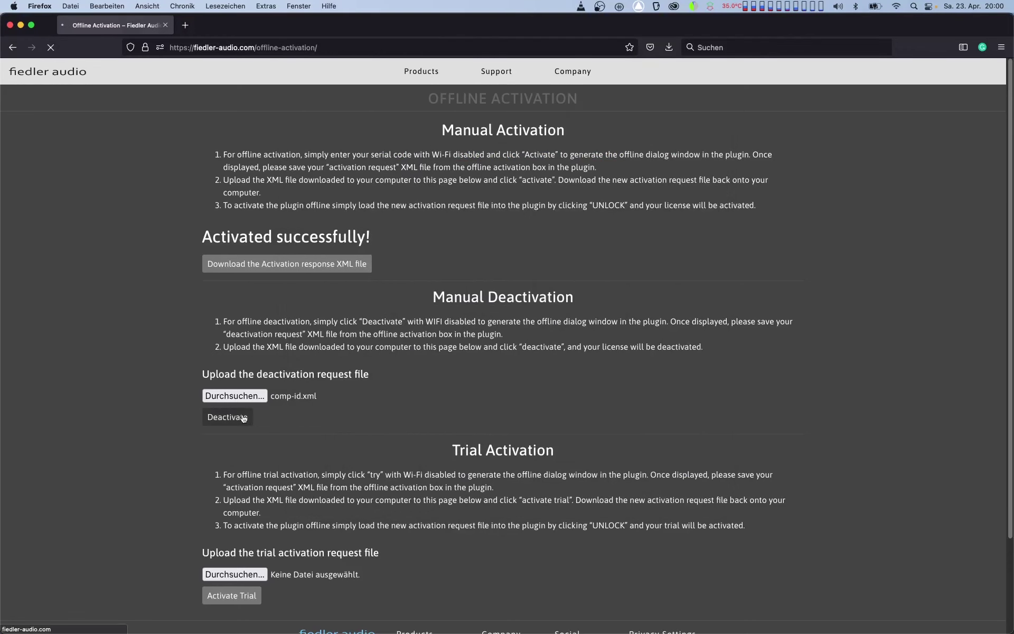